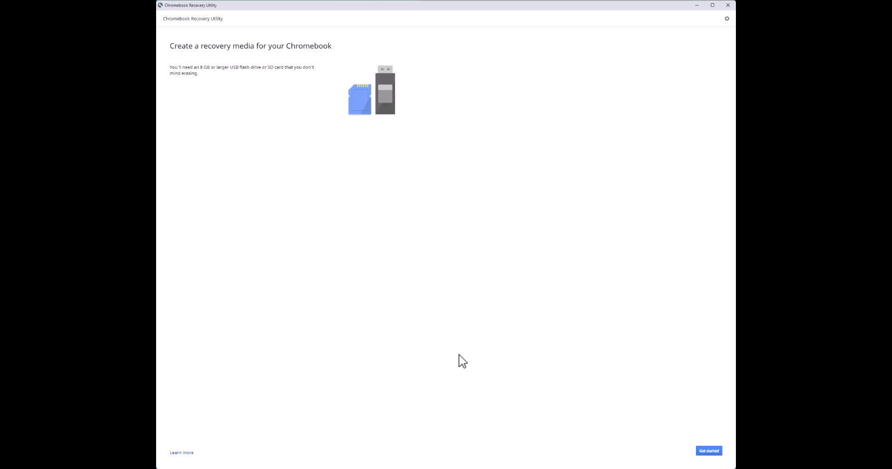
Step: Start creating a recovery media for the Chromebook
left_click(727, 20)
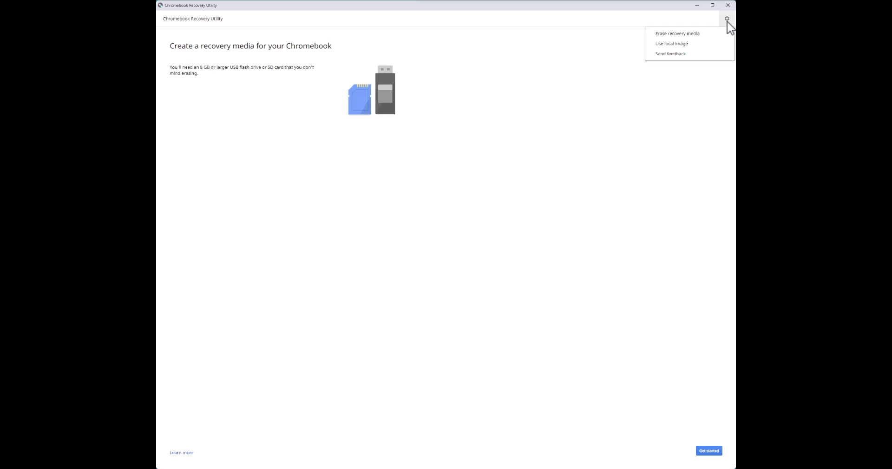
left_click(614, 340)
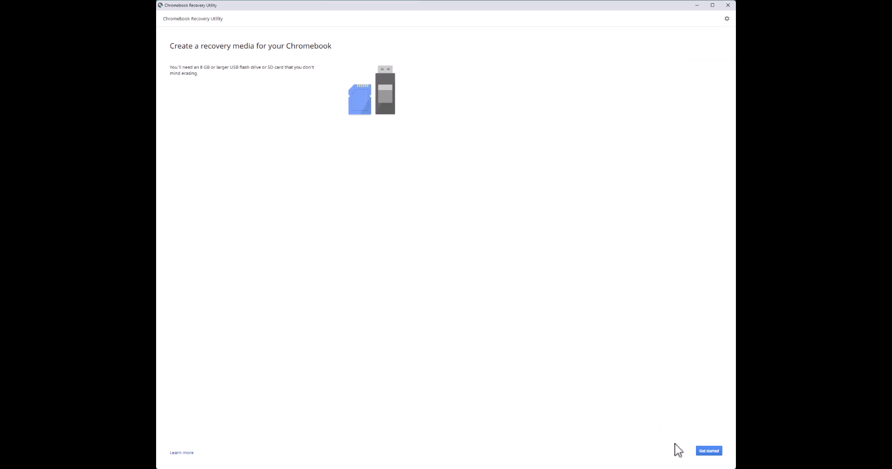
left_click(709, 451)
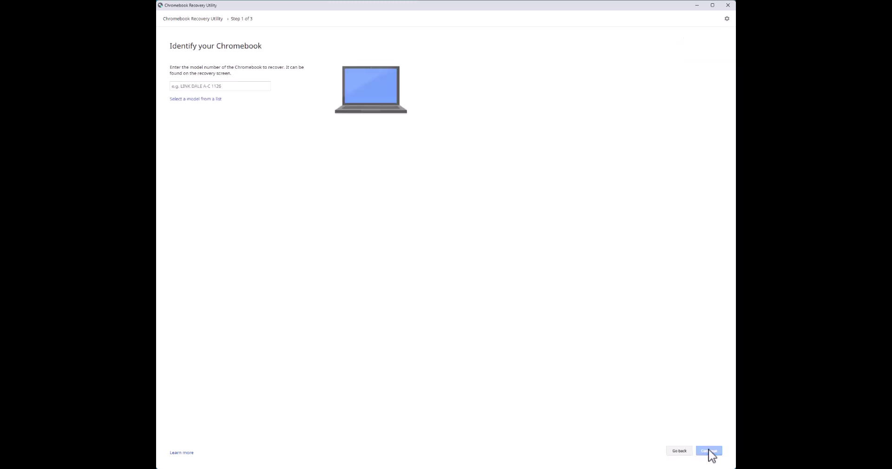
Step: Try to identify the Chromebook by entering the model name HP CHROMEBOOK 11 G9 EE, and clear the entry
left_click(193, 87)
type("HP")
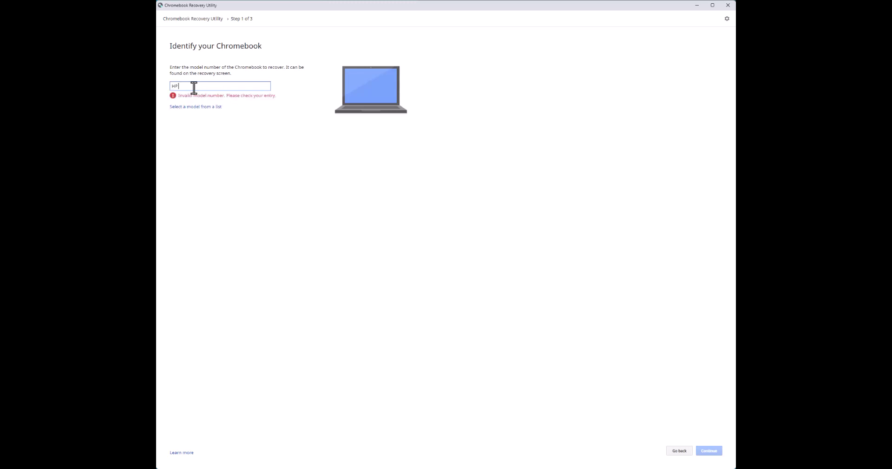
type(" CHROMEBOOK 11 G9 EE")
left_click_drag(230, 86, 157, 93)
key("BackSpace")
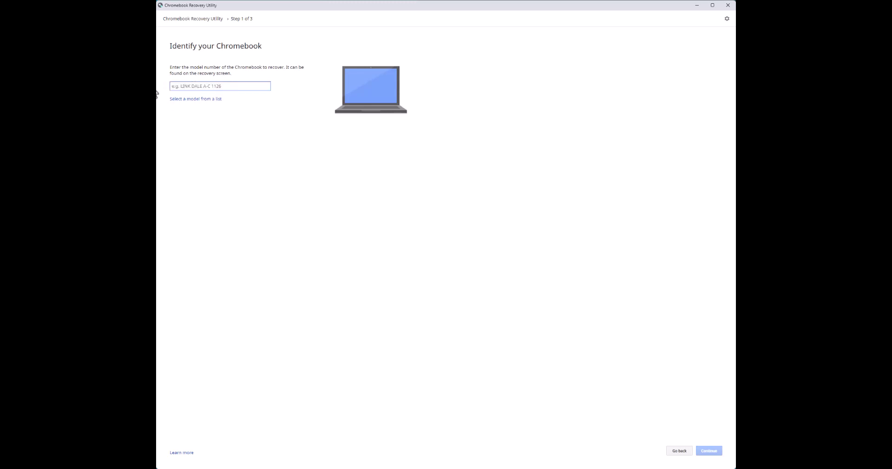
Step: Identify the Chromebook from the model list as manufacturer HP, product HP Chromebook 11 G9 EE, and continue
left_click(210, 99)
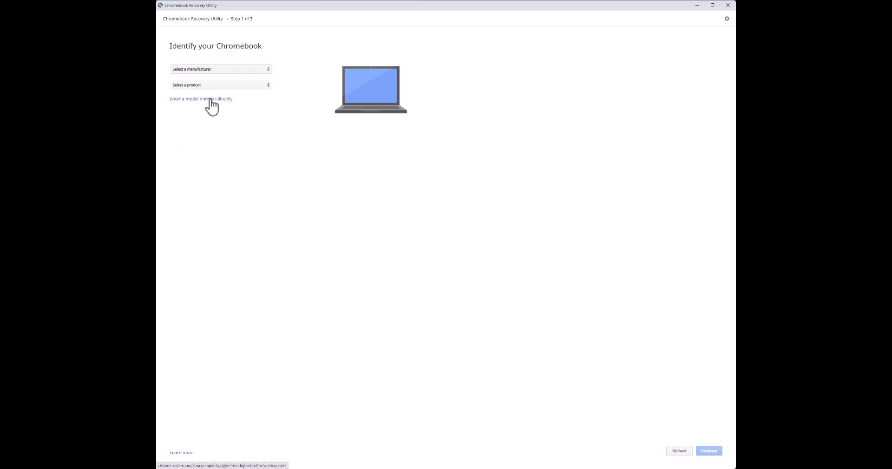
left_click(235, 69)
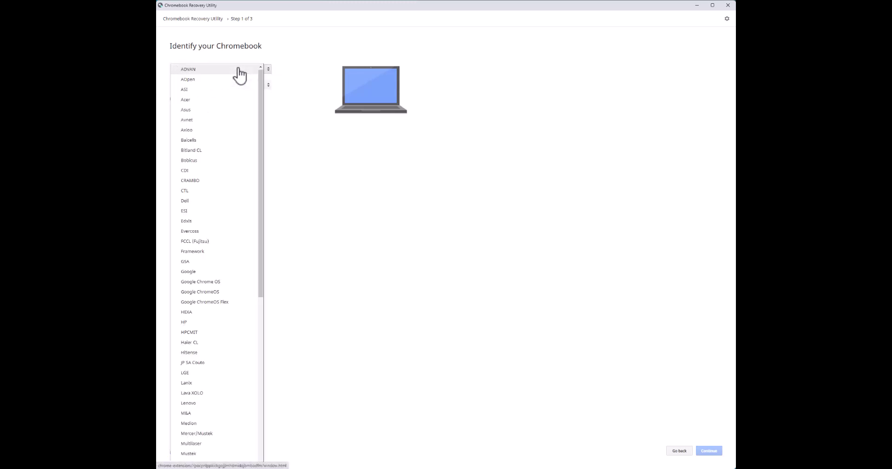
left_click(208, 323)
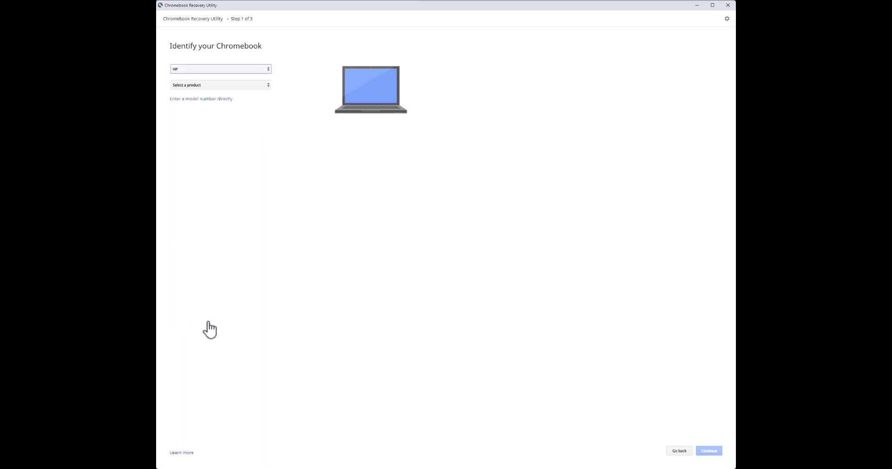
left_click(252, 85)
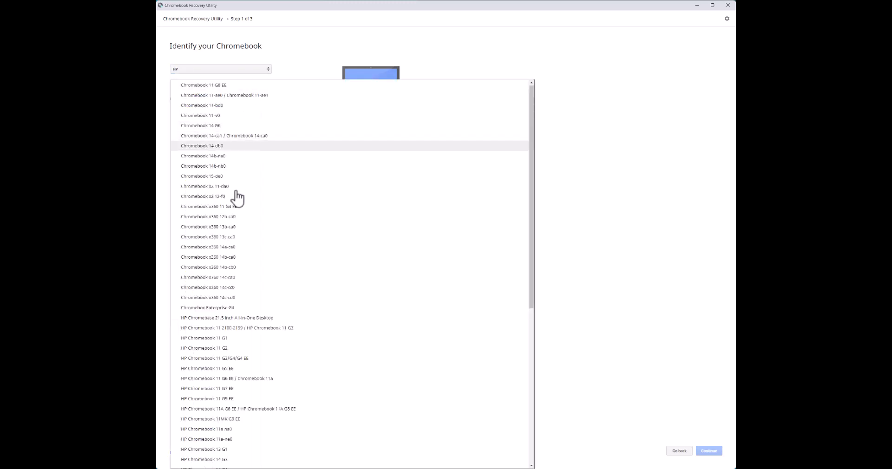
left_click(241, 403)
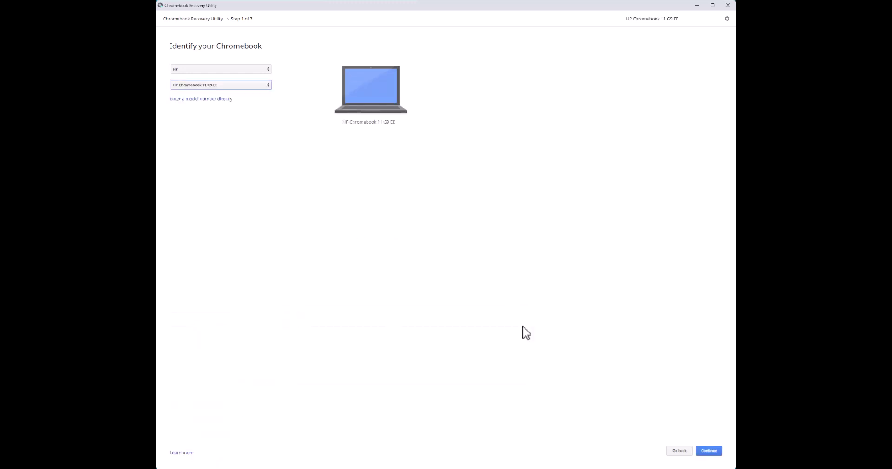
left_click(709, 451)
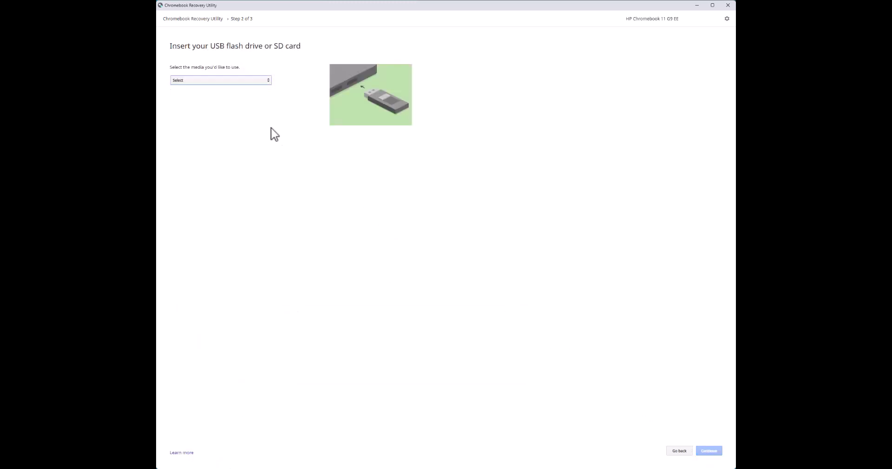
Step: Choose the SanDisk Cruzer Glide - 14.9 GB flash drive as the recovery media and continue
left_click(255, 81)
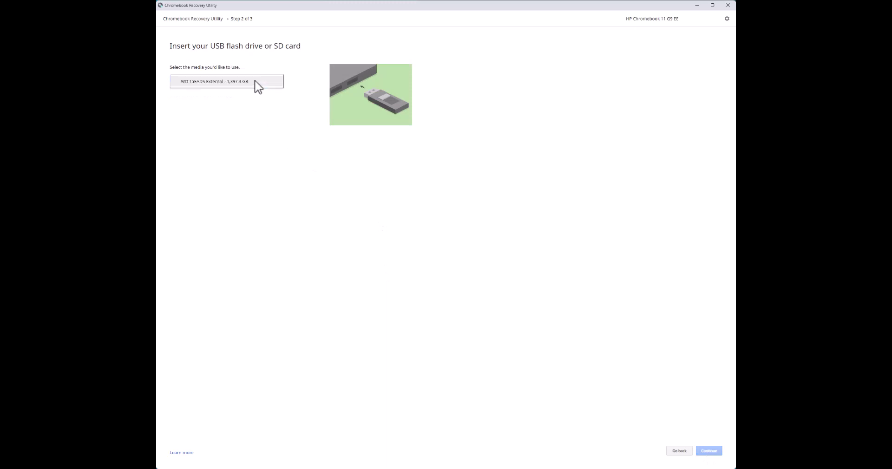
left_click(288, 163)
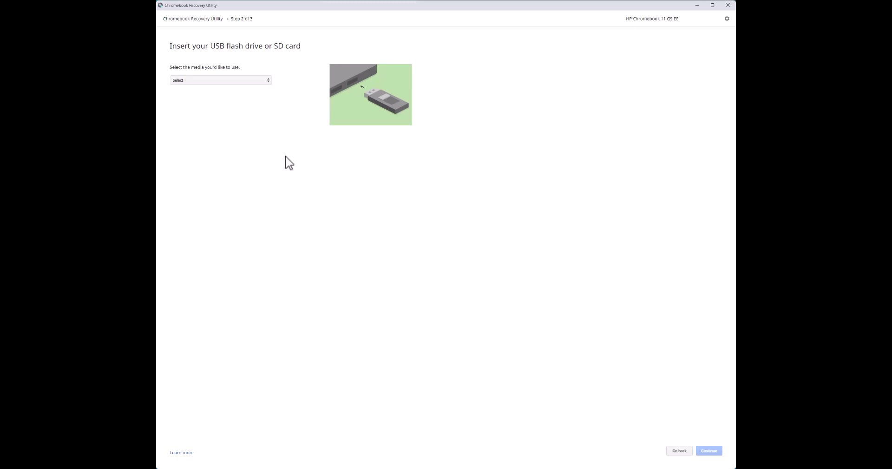
left_click(241, 83)
left_click(271, 122)
left_click(249, 82)
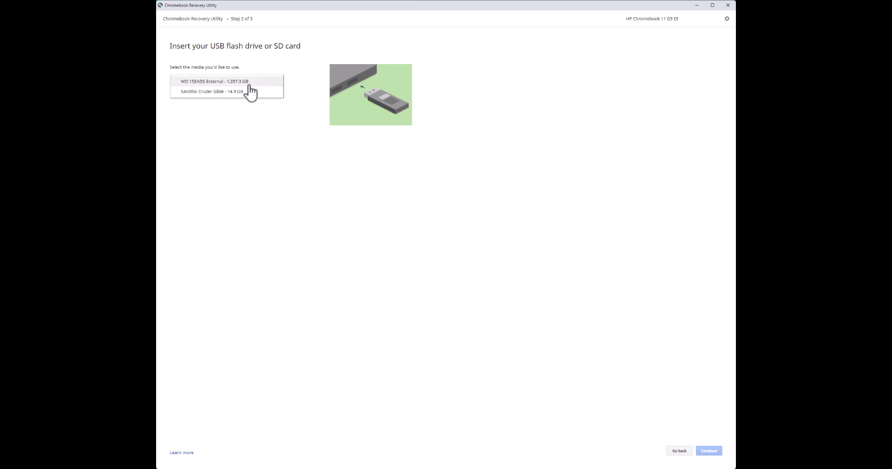
left_click(246, 93)
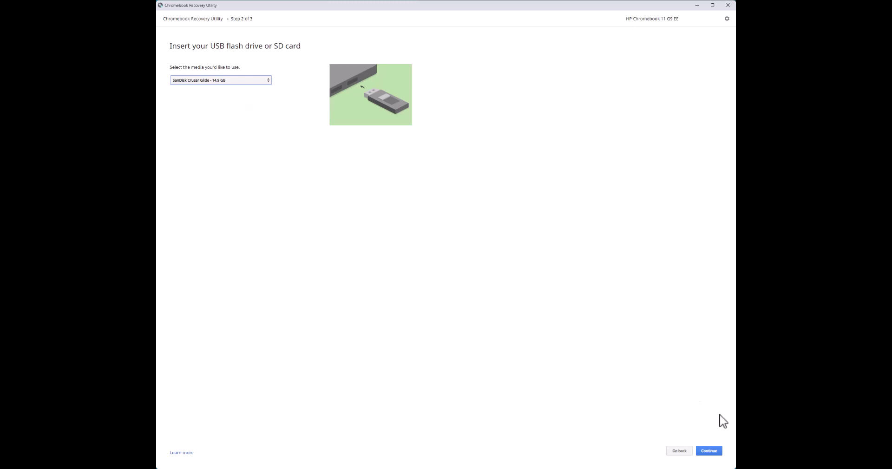
left_click(708, 453)
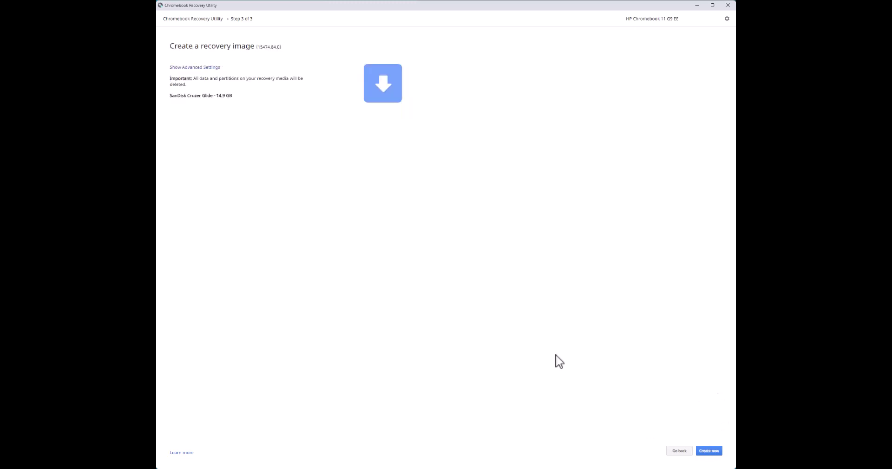
Step: Set the recovery channel to Long-term Support (Enterprise-only) in the advanced settings
left_click(217, 68)
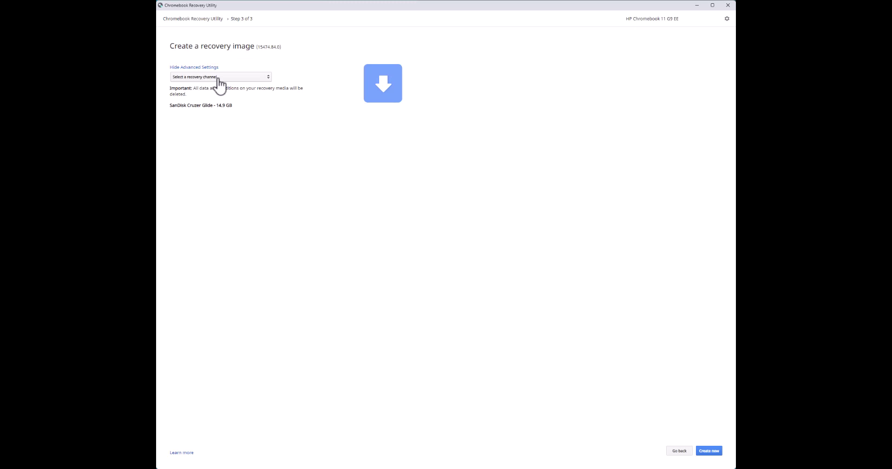
left_click(219, 78)
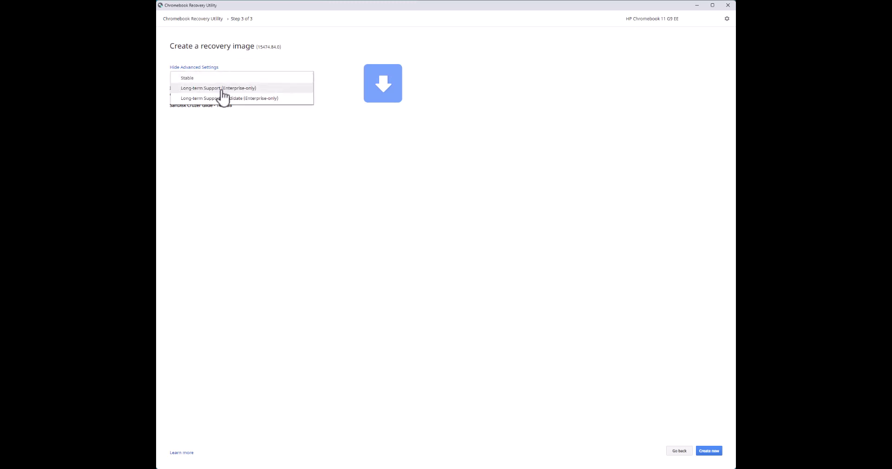
left_click(223, 88)
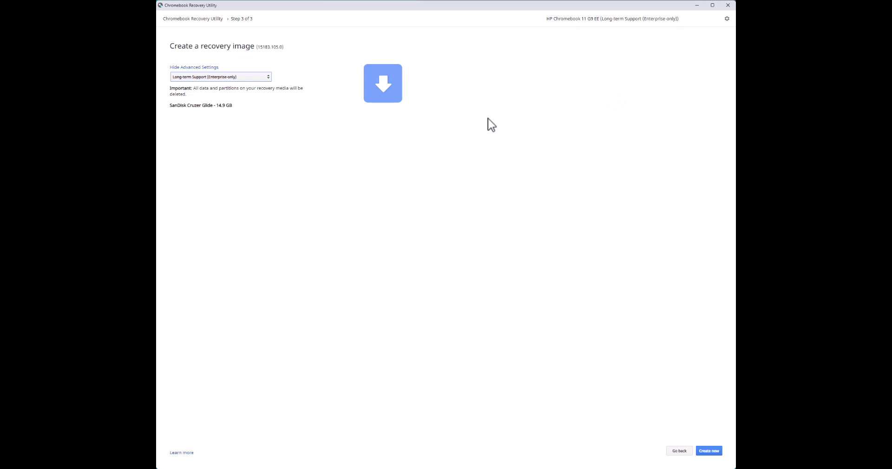
Step: Start creating the recovery image and cancel the download
left_click(709, 451)
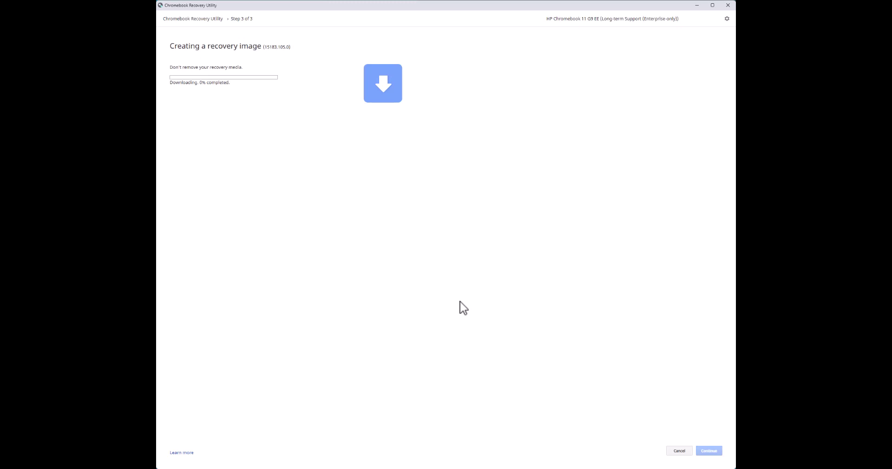
left_click(681, 452)
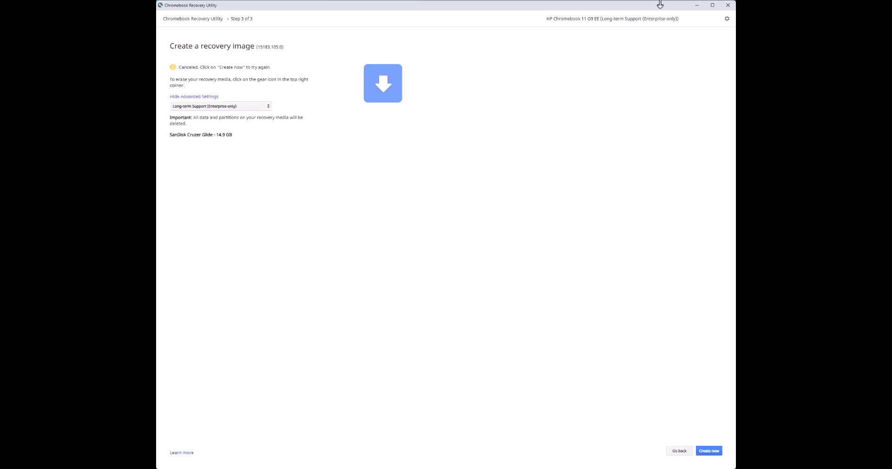
Step: Switch to the Chrome browser, search Google for "chromium dash chrome os" and open the Chromium Dash Chrome OS result
left_click(699, 5)
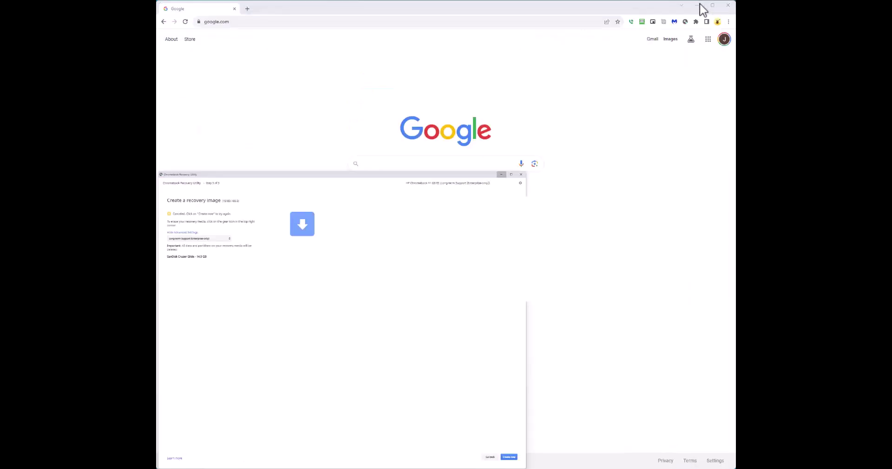
left_click(441, 168)
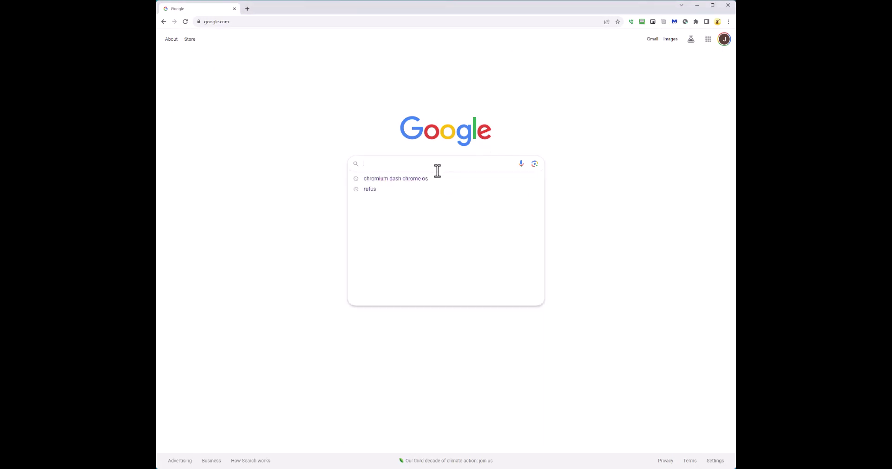
left_click(421, 183)
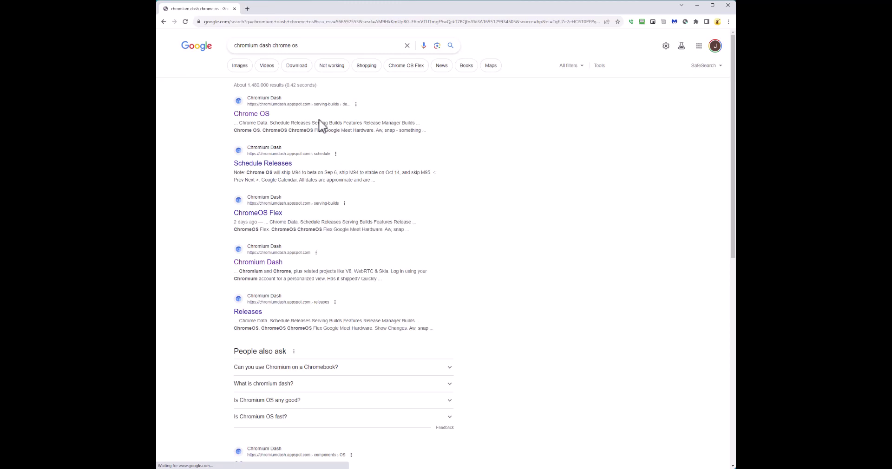
left_click(258, 115)
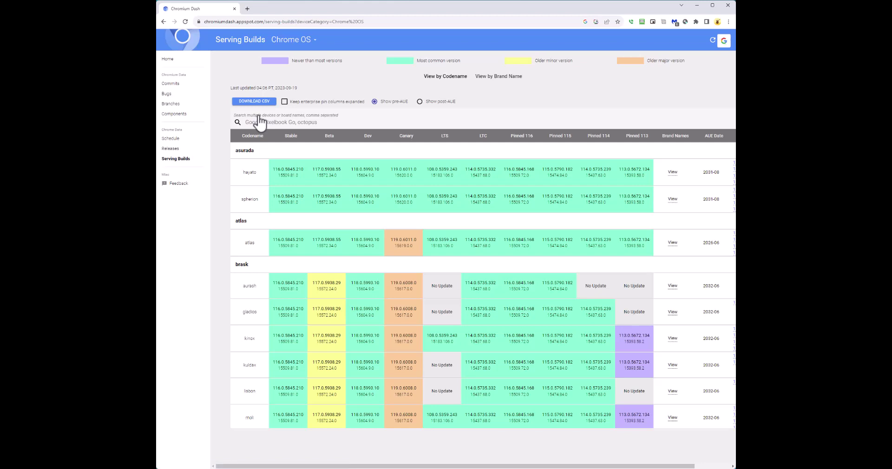
Step: Filter the serving builds to HP Chromebook 11 G9 EE and download its version 115 recovery image
left_click(264, 122)
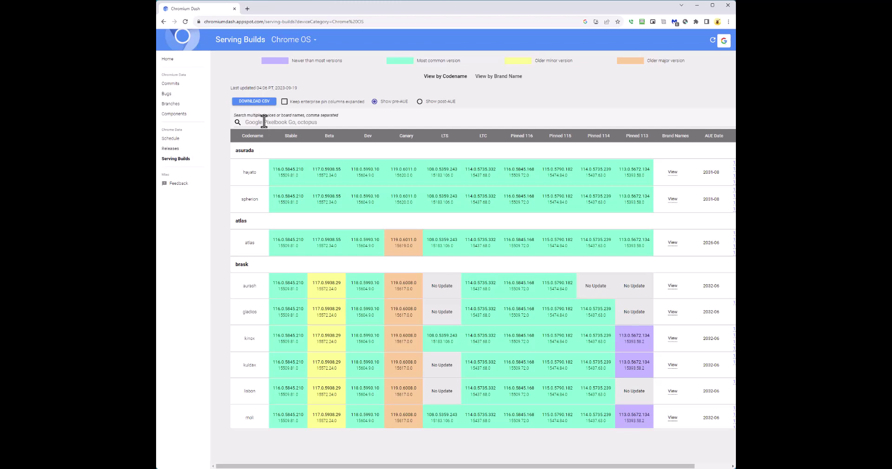
type("hp")
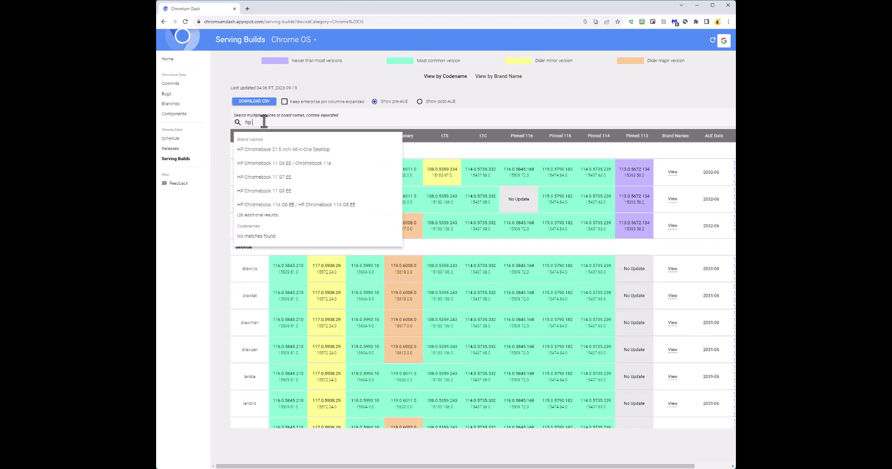
left_click(250, 196)
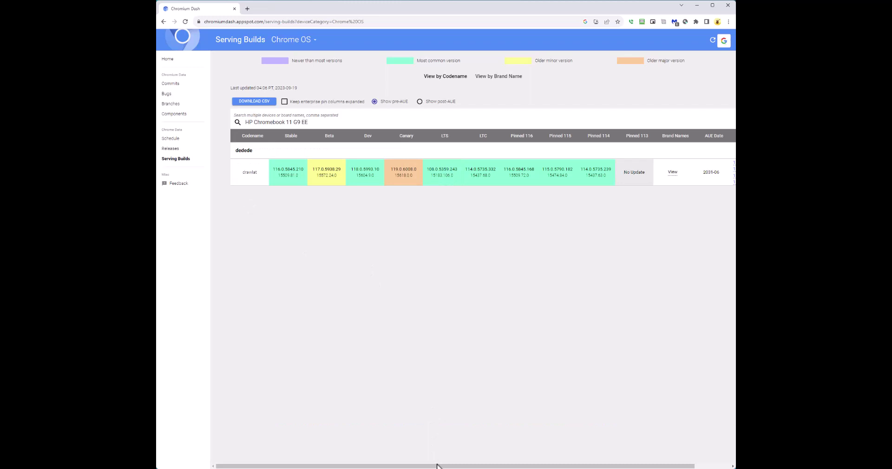
scroll(465, 172, "right", 2)
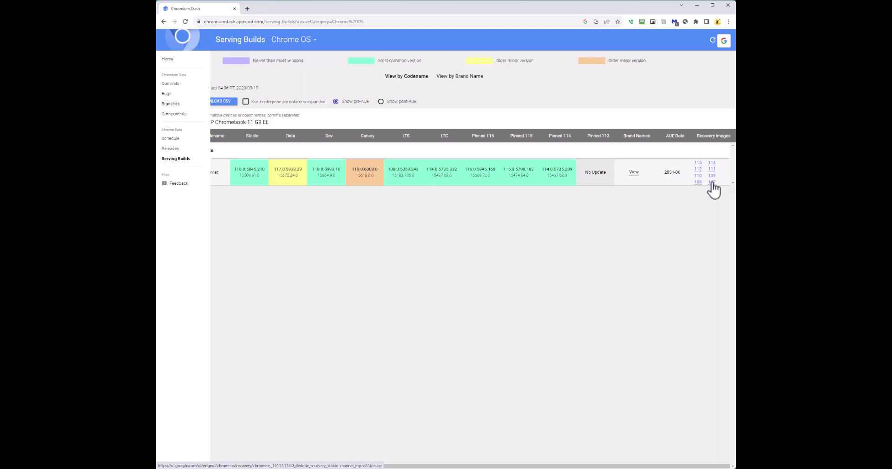
left_click(698, 163)
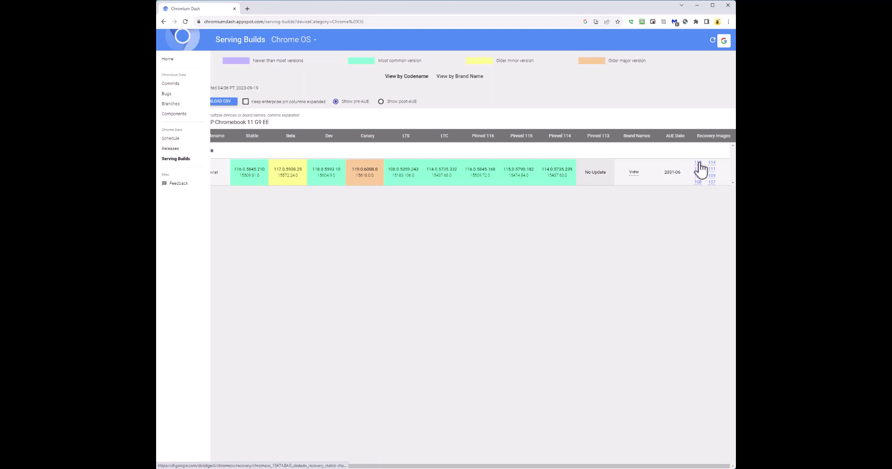
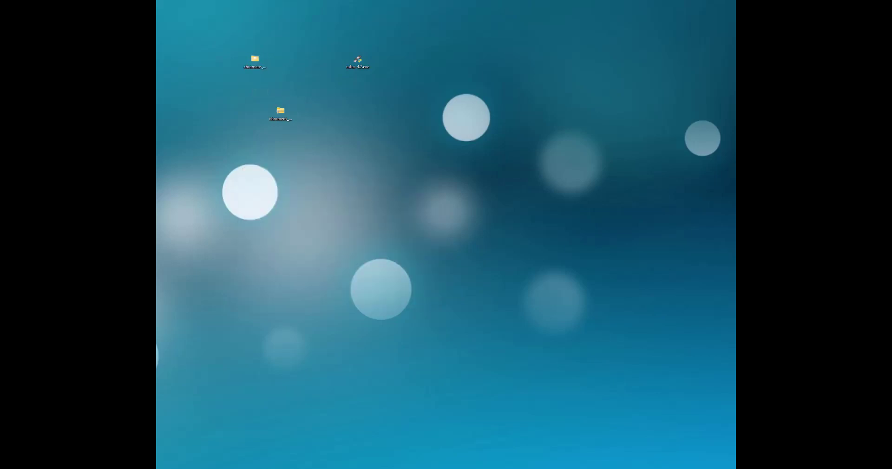
Step: Open the downloaded ChromeOS recovery file on the desktop
left_click(255, 60)
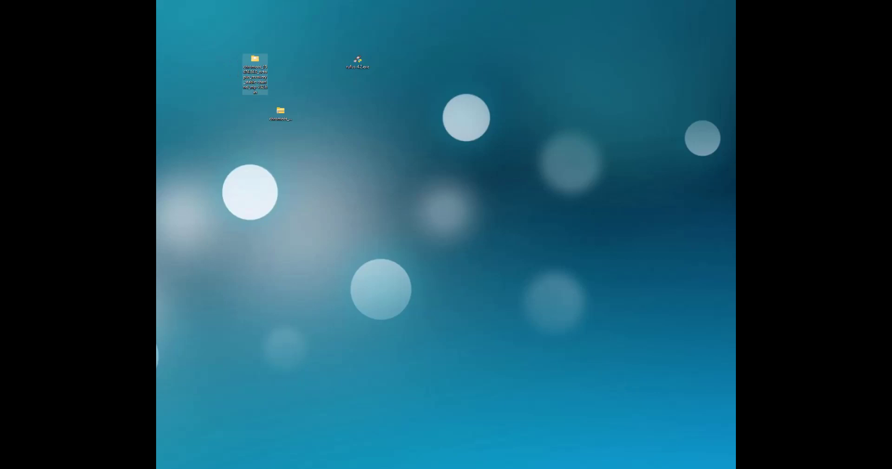
key("Return")
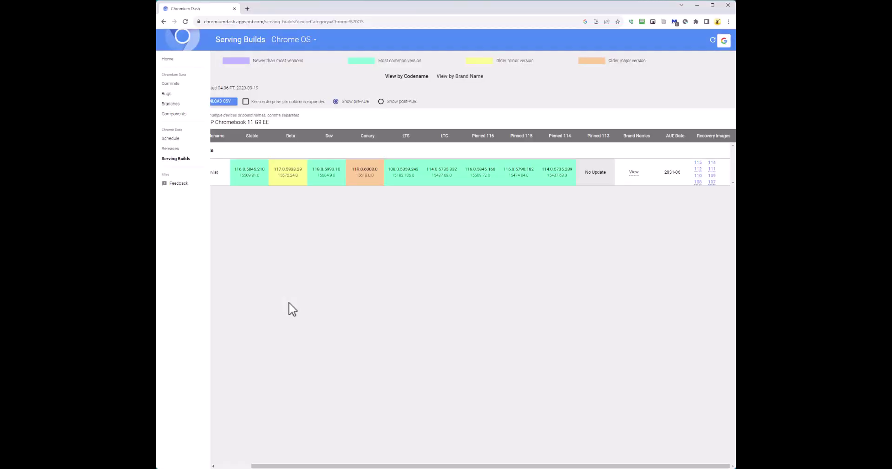
Step: Leave the Chromium Dash page in the browser and go to the Google home page
left_click(247, 21)
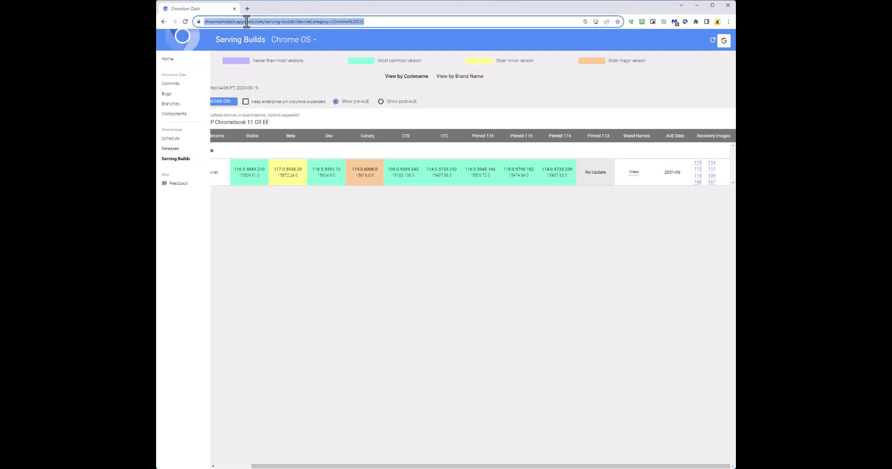
type("go")
key("Return")
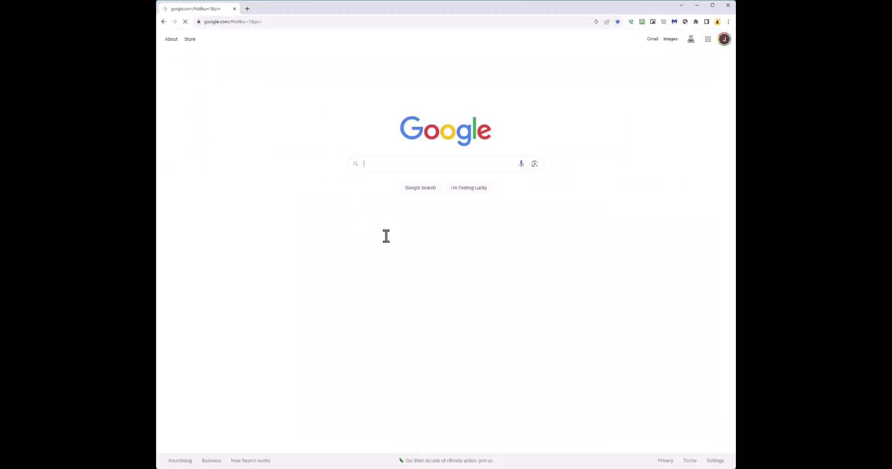
Step: Search Google for "rufus" and open the official Rufus website from the results
left_click(378, 164)
type("r")
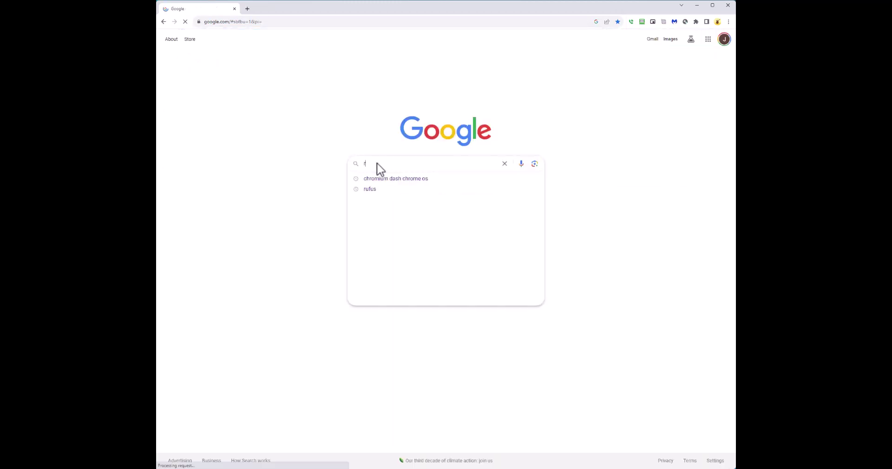
type("u")
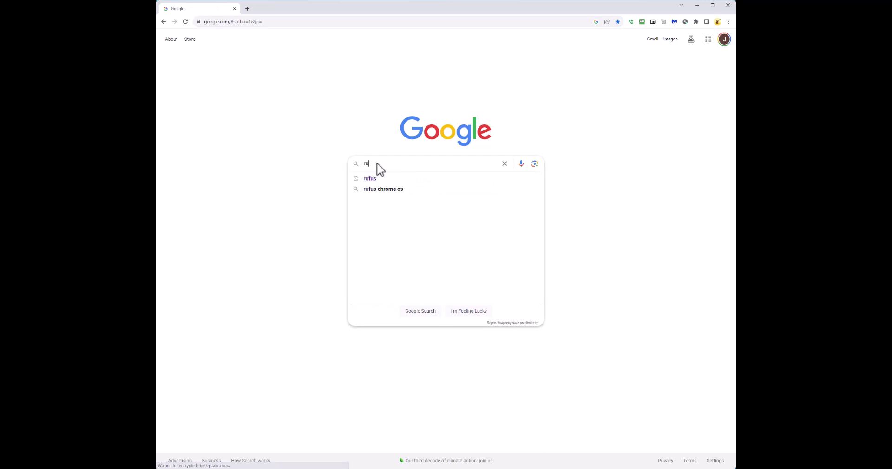
type("fus")
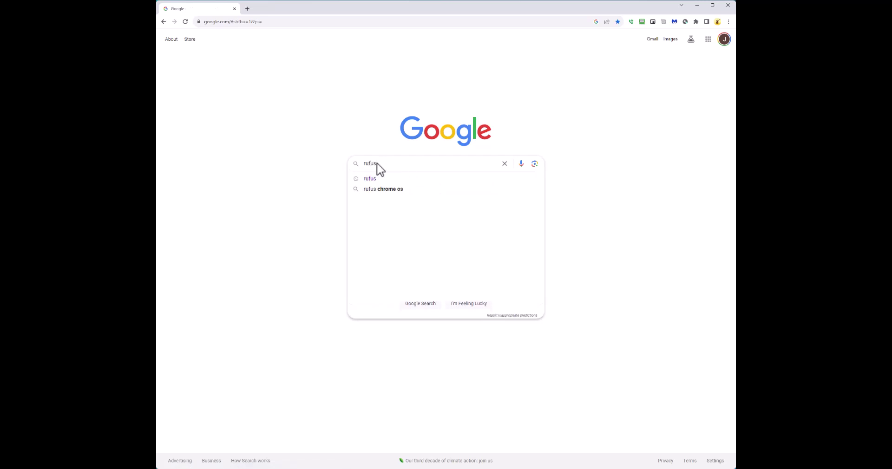
left_click(367, 183)
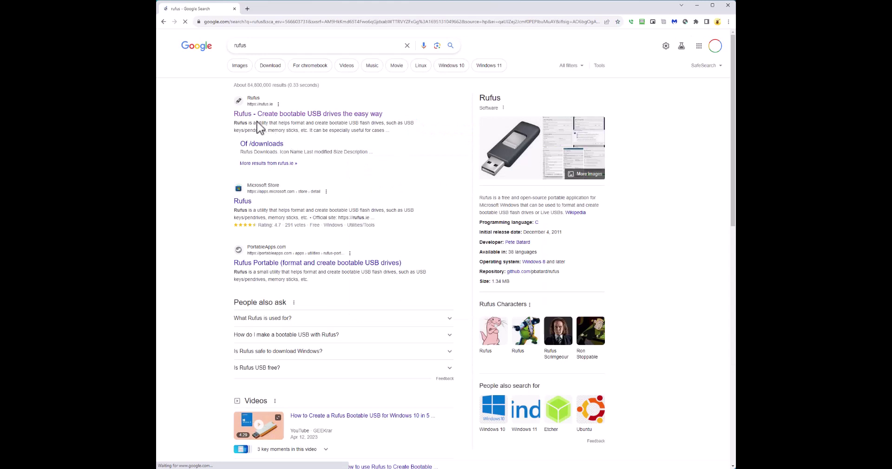
left_click(243, 117)
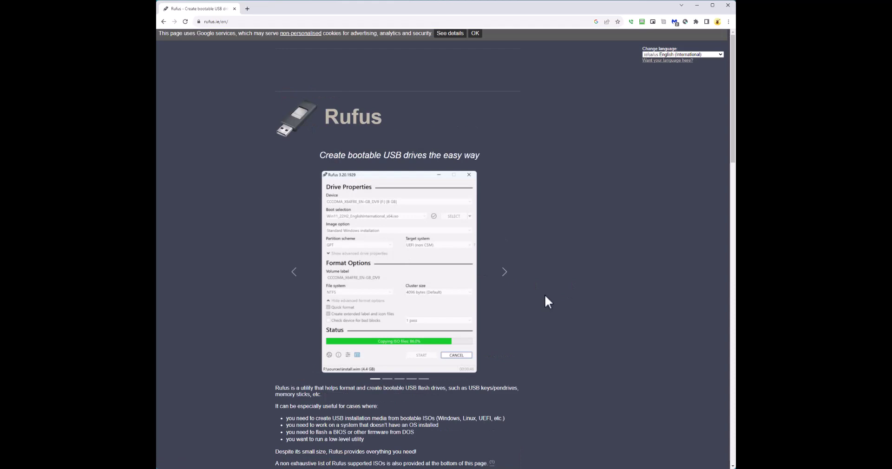
Step: Find rufus-4.2.exe among the latest releases on the Rufus page, and close the browser
scroll(514, 339, "down", 4)
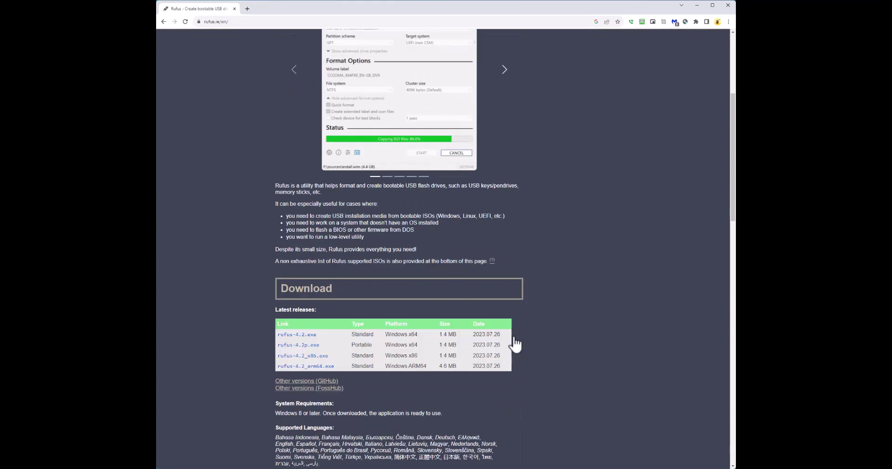
scroll(386, 367, "down", 2)
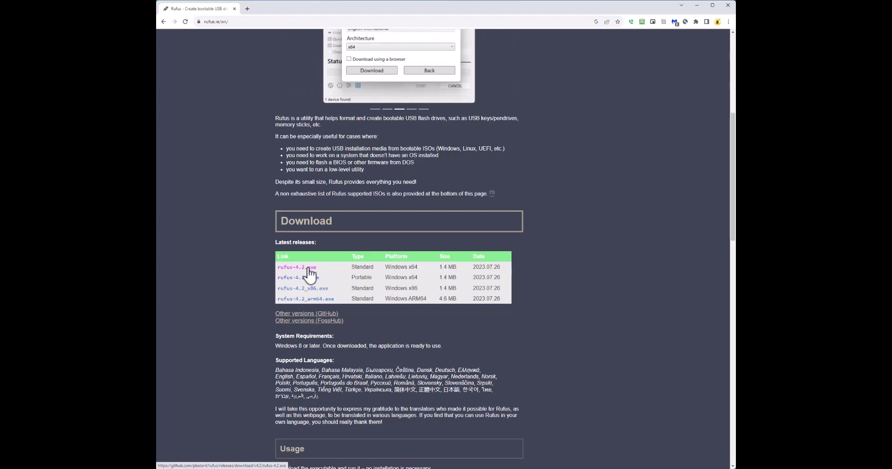
left_click(727, 6)
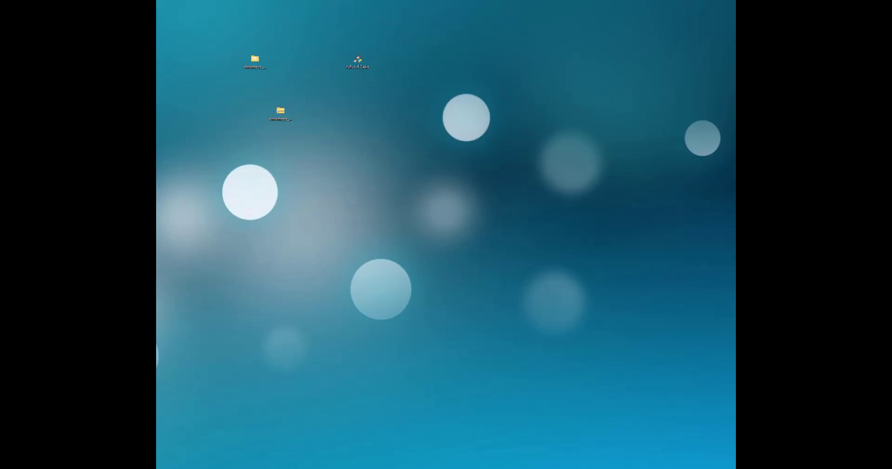
Step: Launch rufus-4.2.exe from the desktop and check which USB devices are available as the target, keeping EFI-SYSTEM (Disk 3) [16 GB]
double_click(357, 61)
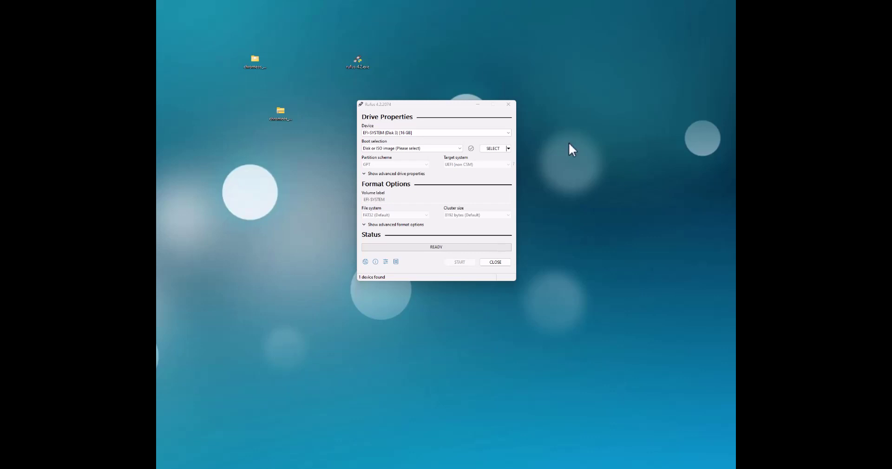
left_click(482, 137)
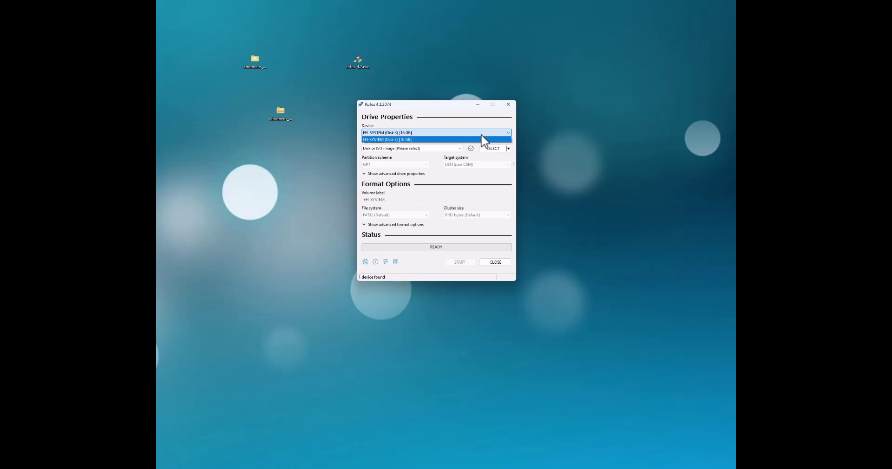
left_click(470, 120)
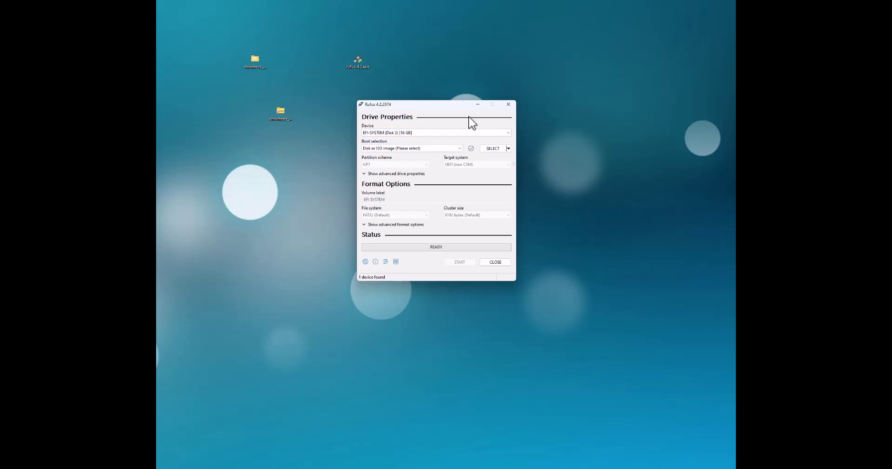
Step: Load chromeos_15474.84.0_octopus_recovery_stable-channel_mp-v32.bin from its desktop folder as the boot image, with the file filter set to All files
left_click(494, 150)
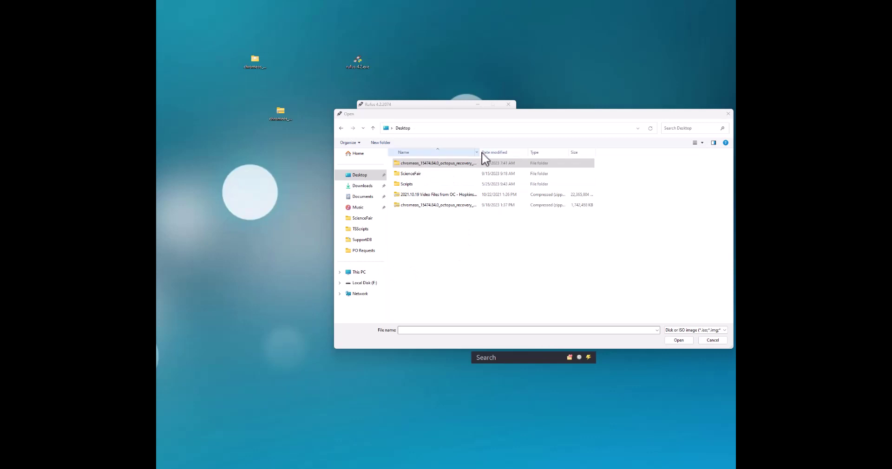
left_click(453, 168)
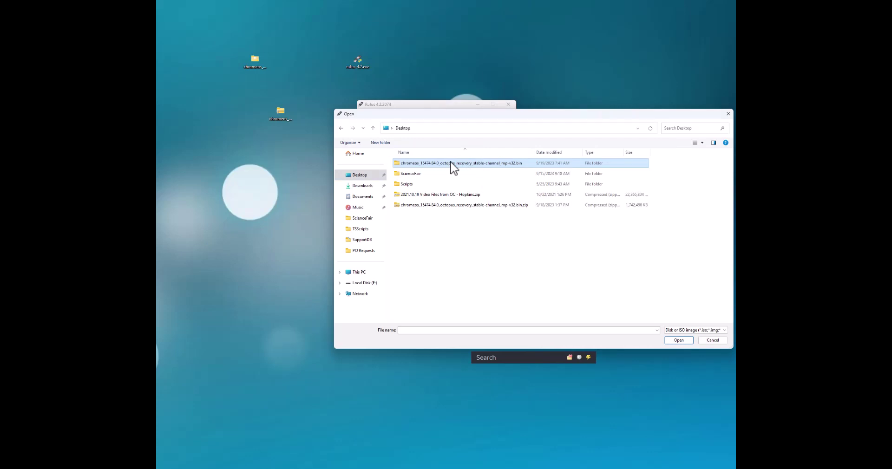
double_click(453, 168)
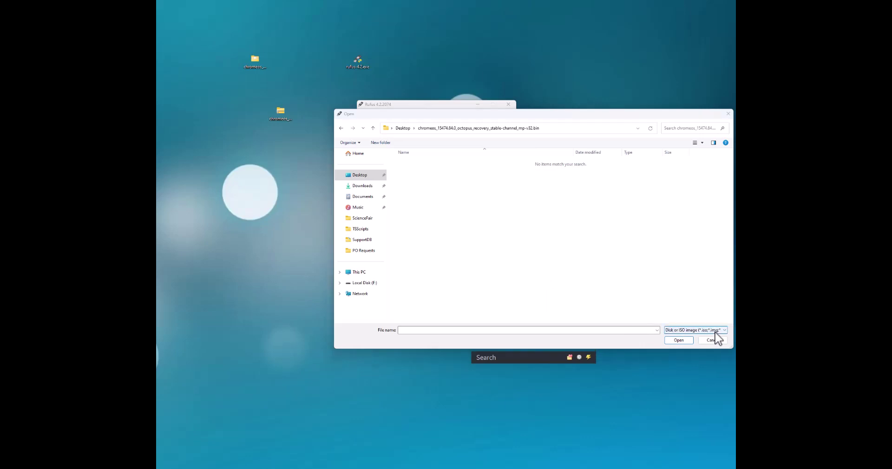
left_click(715, 332)
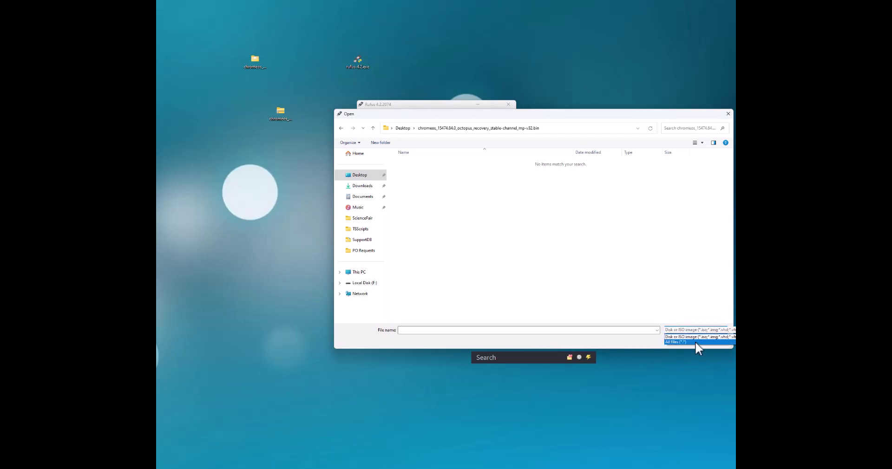
left_click(695, 342)
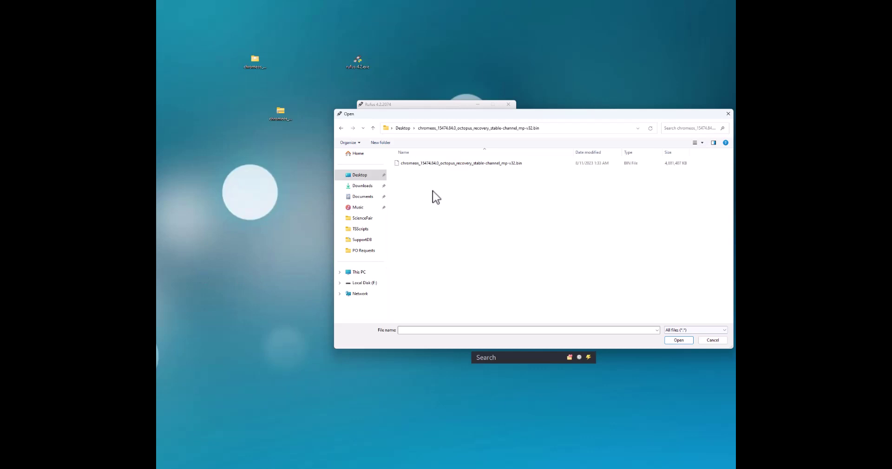
left_click(446, 163)
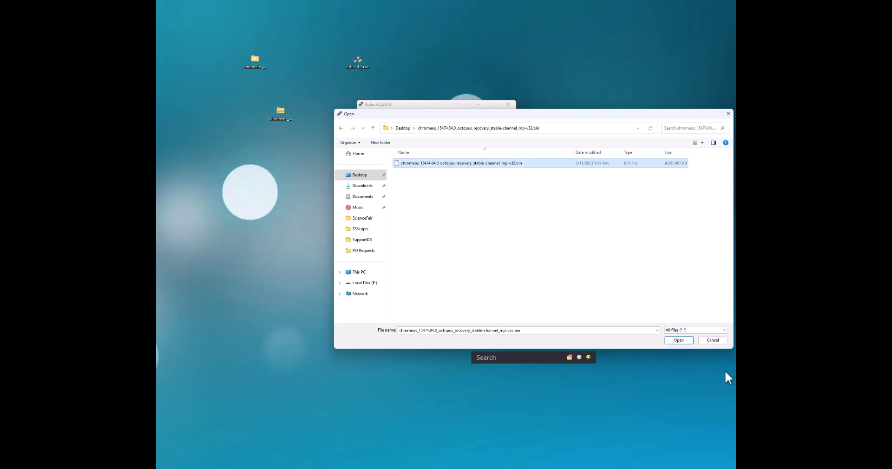
left_click(678, 341)
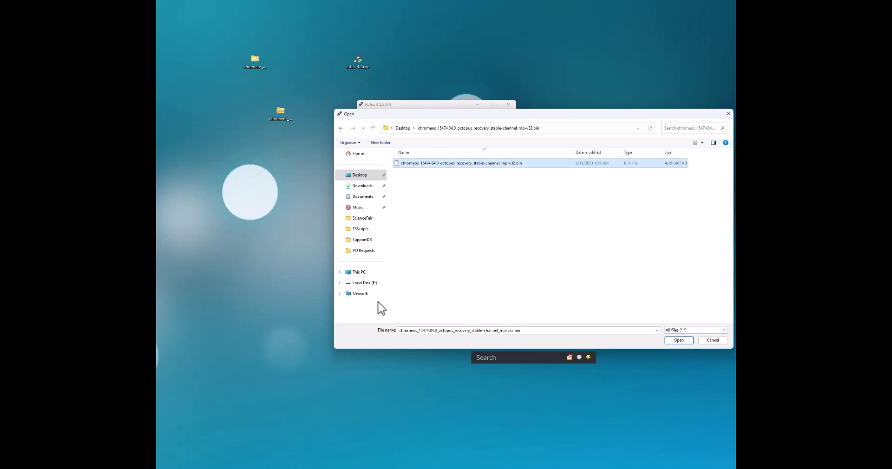